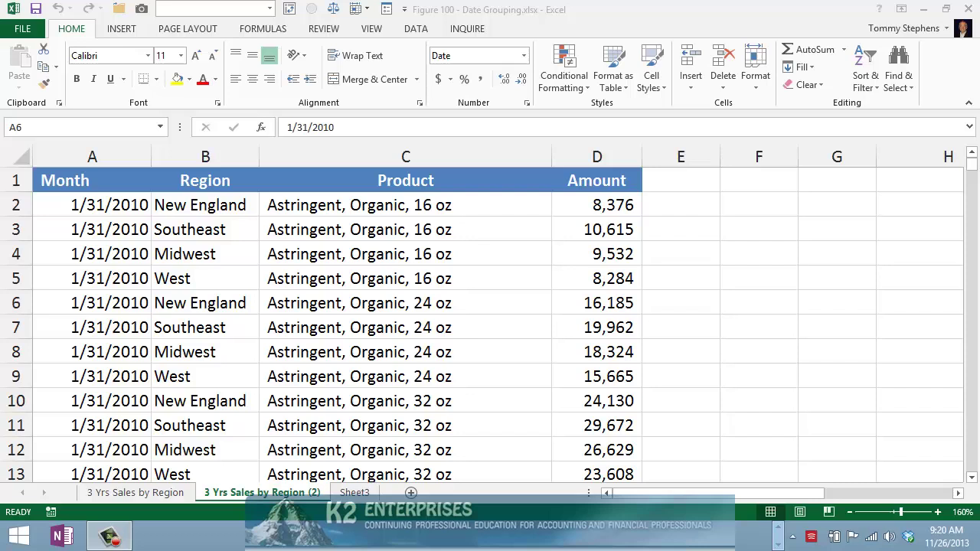
# Try grouping the Sheet3 PivotTable's date columns by months, quarters and years, and undo that grouping
pyautogui.click(357, 494)
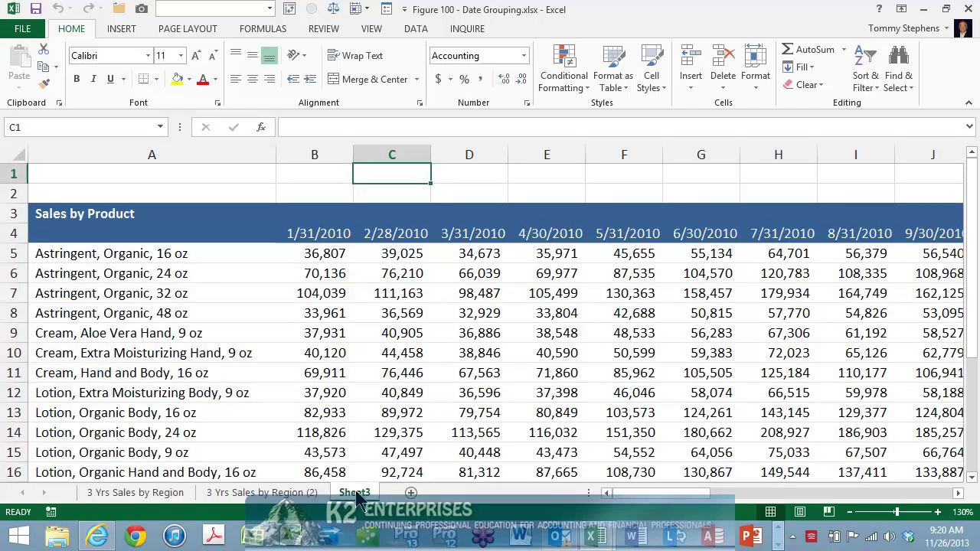
pyautogui.click(327, 236)
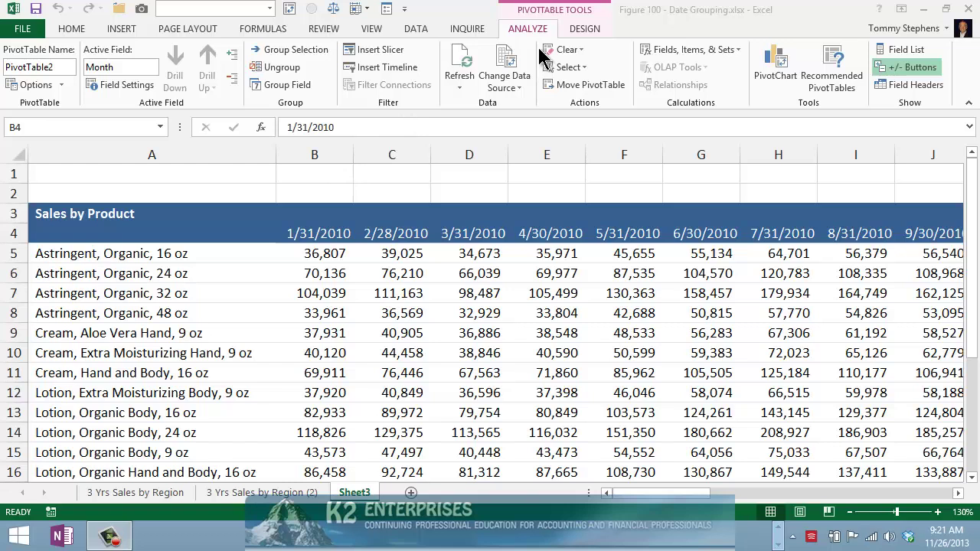
pyautogui.click(324, 228)
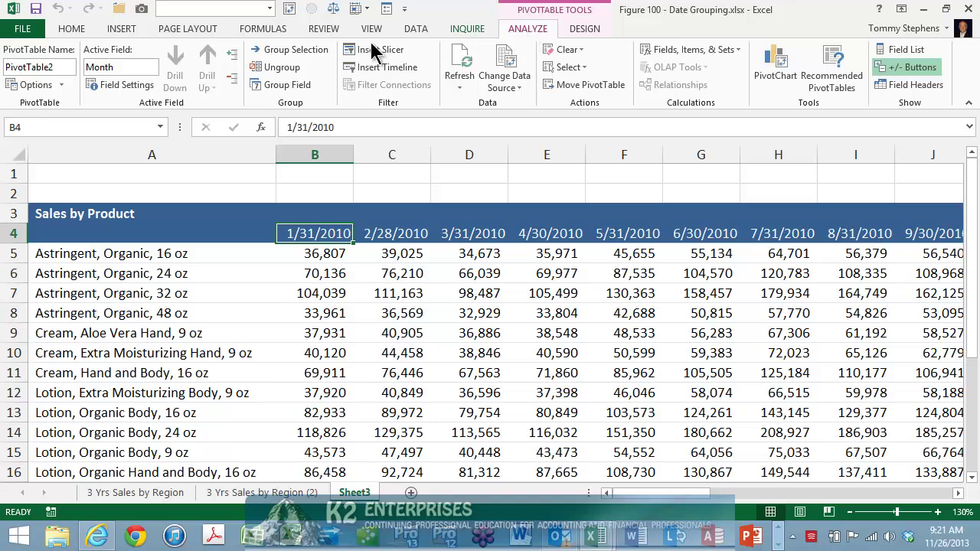
pyautogui.click(300, 54)
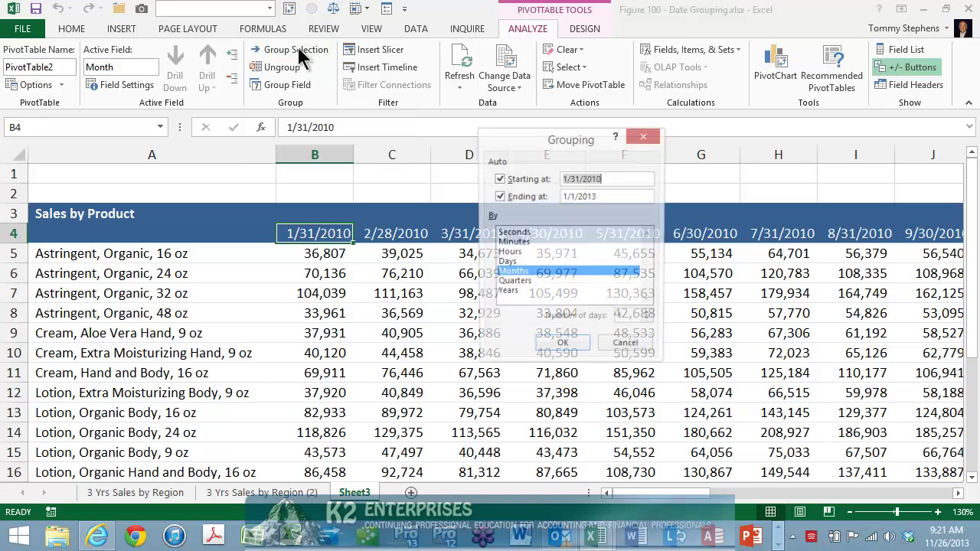
pyautogui.click(515, 283)
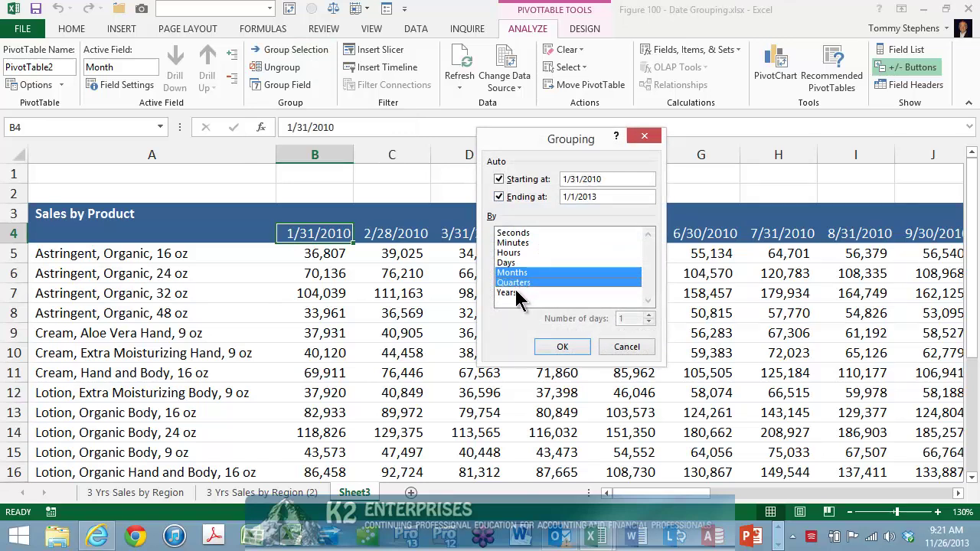
pyautogui.click(518, 292)
pyautogui.click(567, 348)
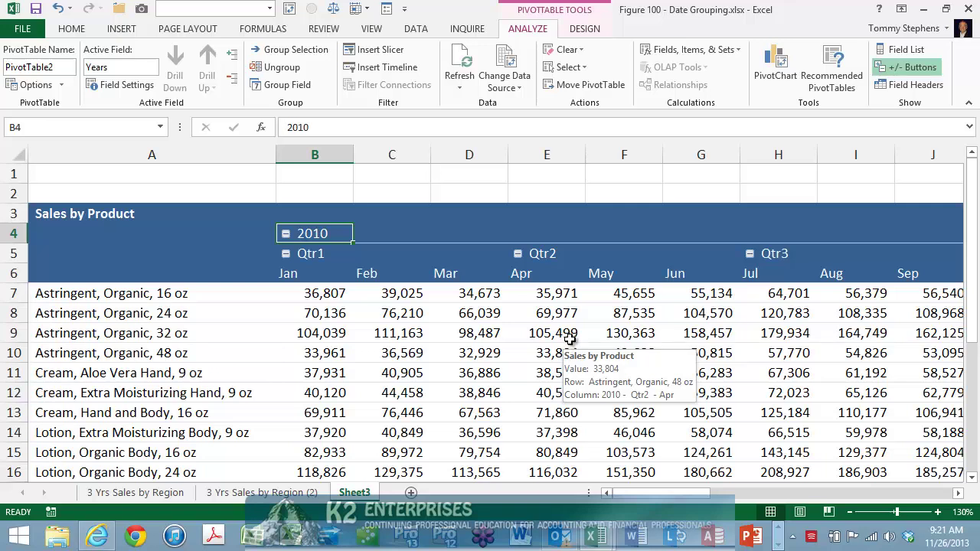
pyautogui.click(57, 9)
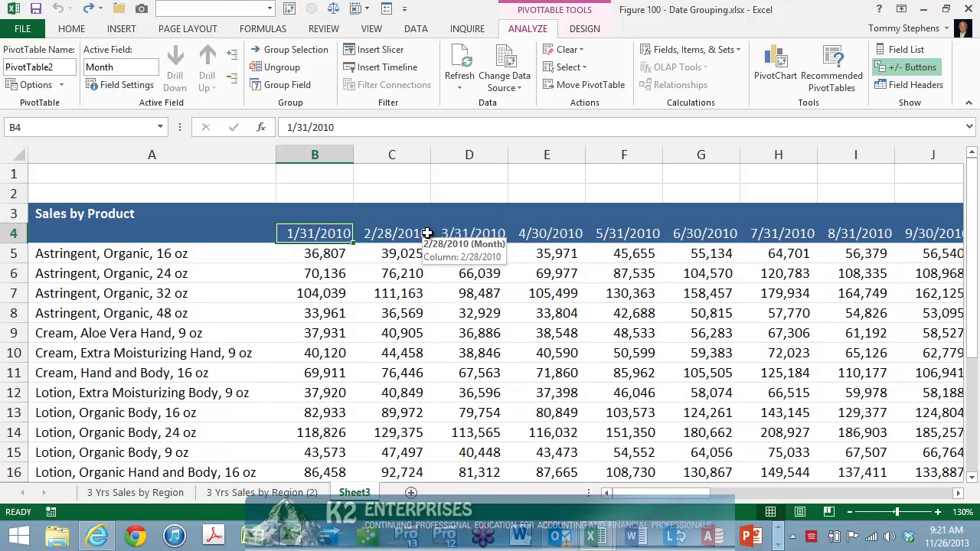
# Group the 2/28/2010 through 4/30/2010 columns under the name Quarter 2, and select the 5/31/2010 through 7/31/2010 headings
pyautogui.moveTo(405, 233); pyautogui.dragTo(548, 253)
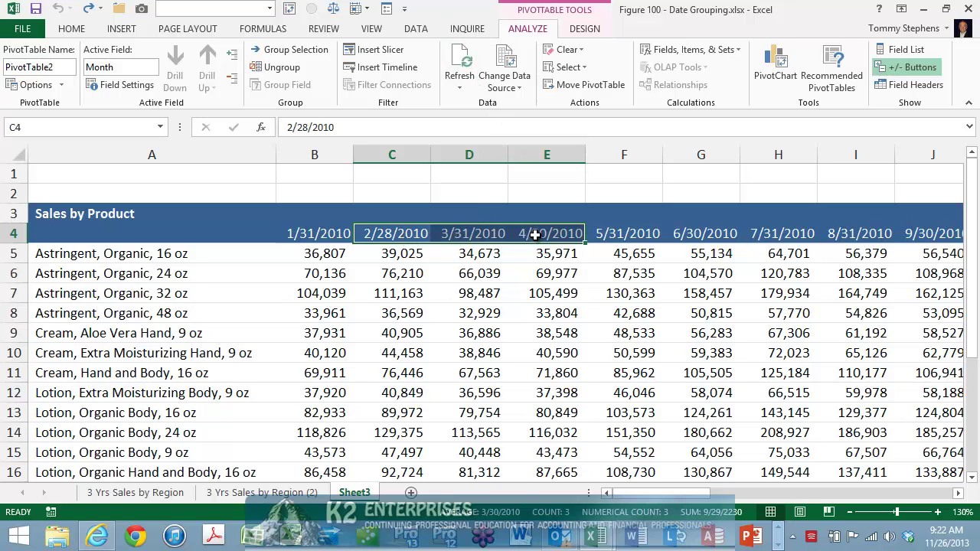
pyautogui.click(305, 52)
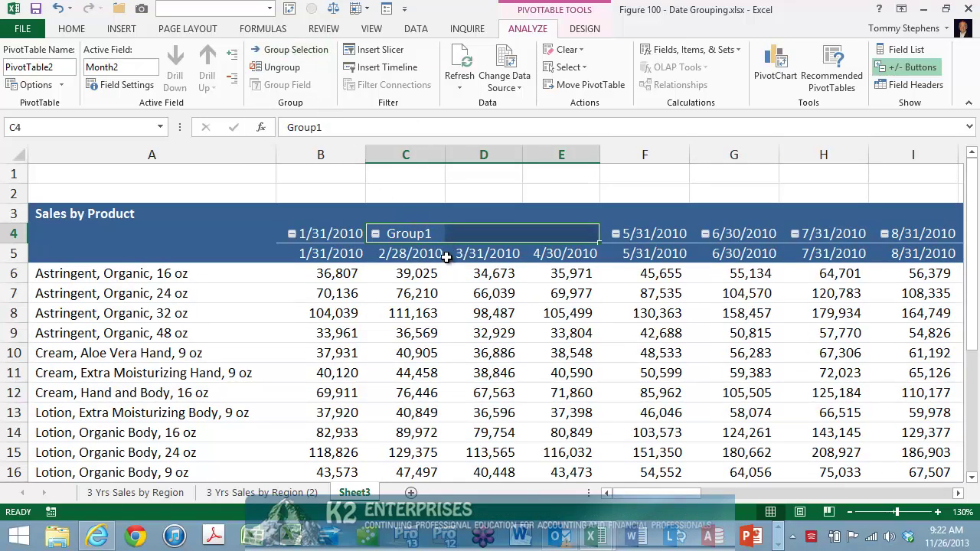
pyautogui.click(430, 234)
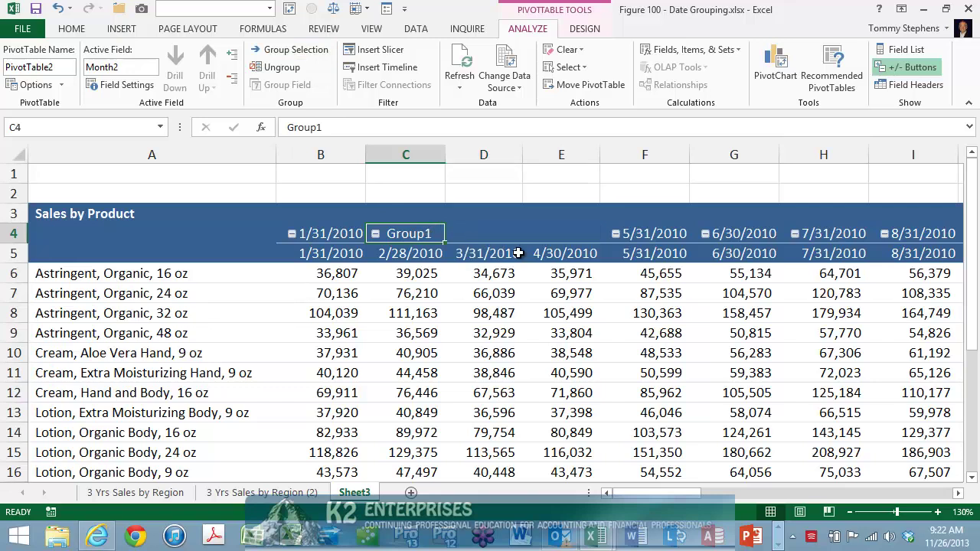
pyautogui.write('Quarter 2')
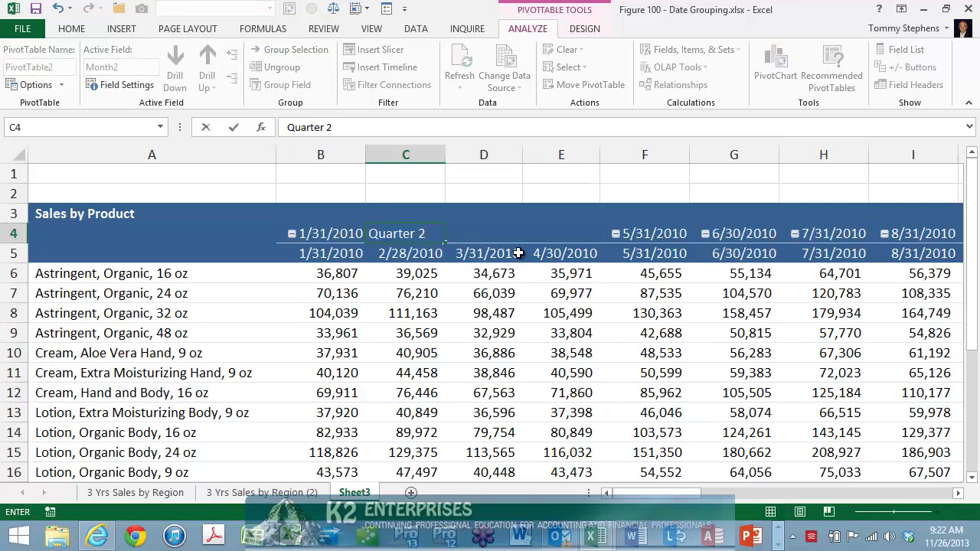
pyautogui.press('Return')
pyautogui.moveTo(644, 253); pyautogui.dragTo(800, 253)
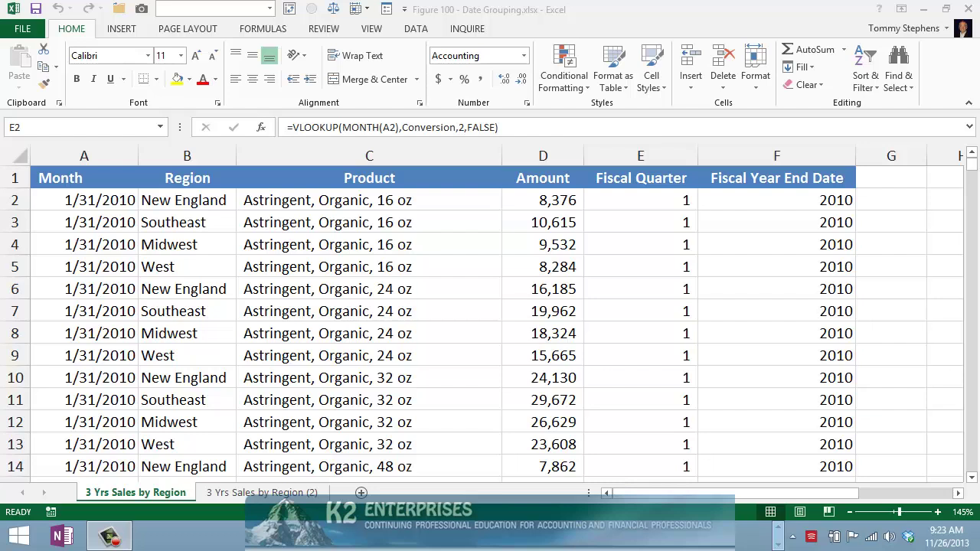
# Examine the Fiscal Quarter lookup formula in E2 and the Conversion table of calendar months and fiscal quarters in columns J and K
pyautogui.click(659, 197)
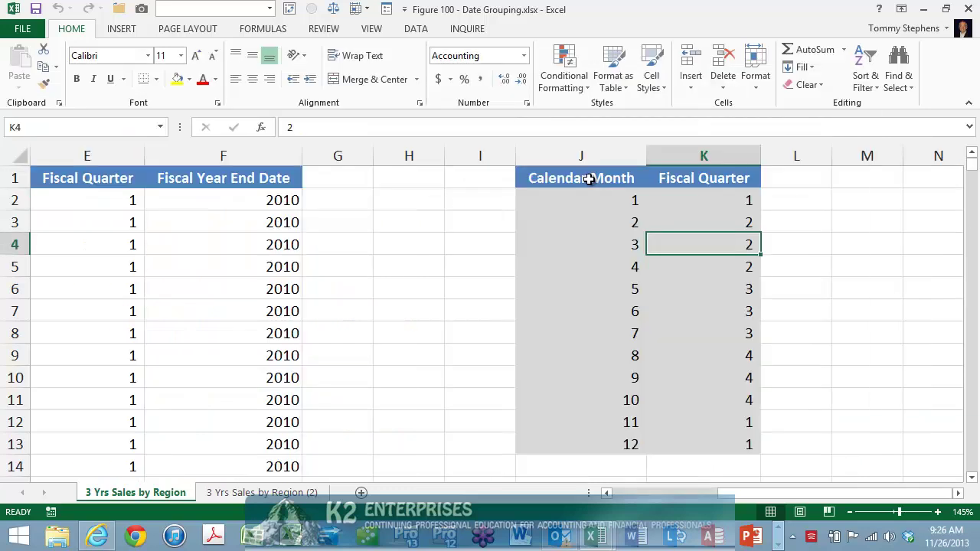
pyautogui.moveTo(589, 179); pyautogui.dragTo(698, 441)
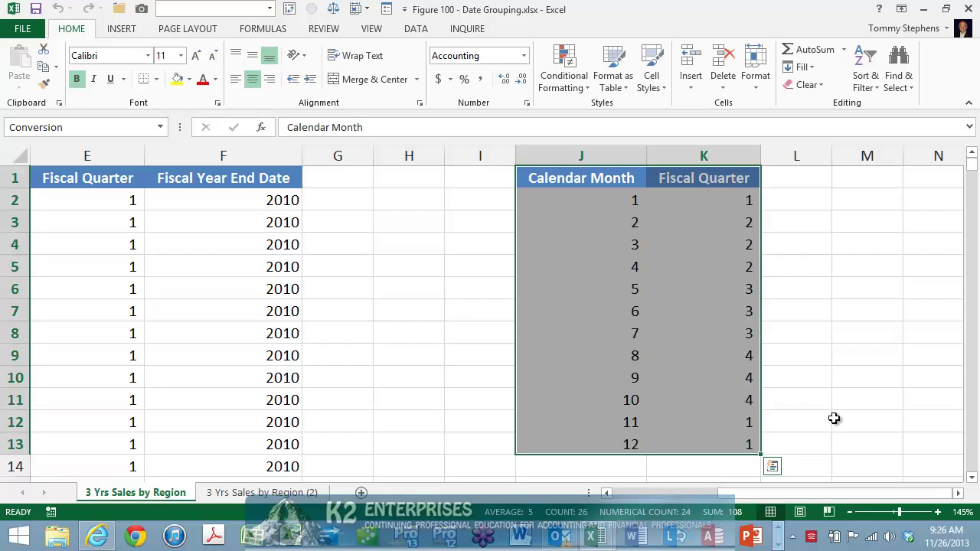
pyautogui.click(852, 339)
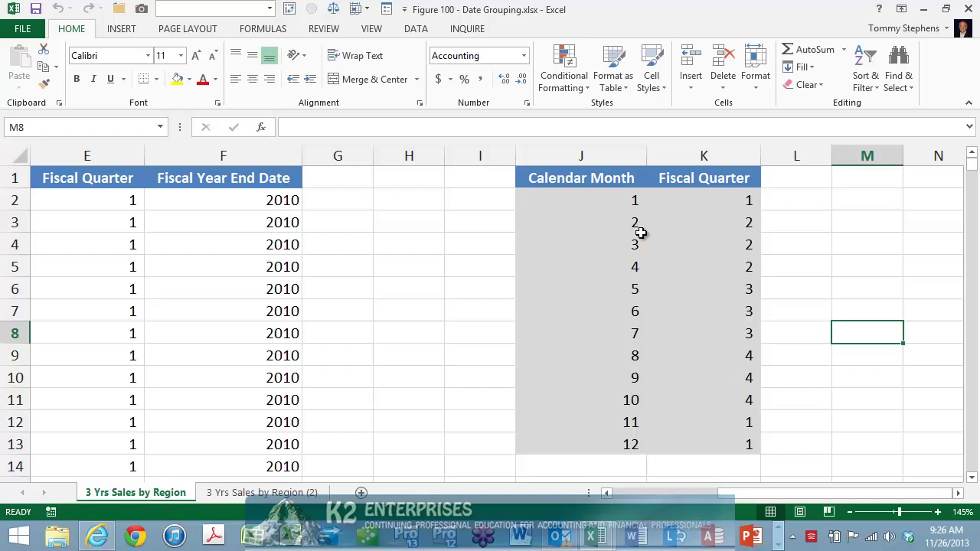
pyautogui.moveTo(814, 498); pyautogui.dragTo(727, 496)
pyautogui.click(549, 200)
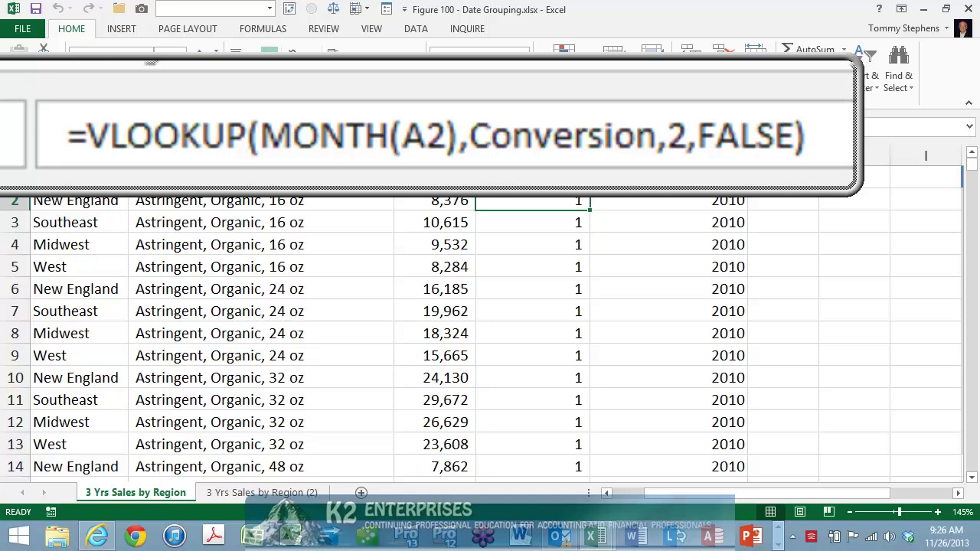
# Check how calendar months 1 and 5 map to fiscal quarters, and inspect the formulas in E2 and F2
pyautogui.click(912, 493)
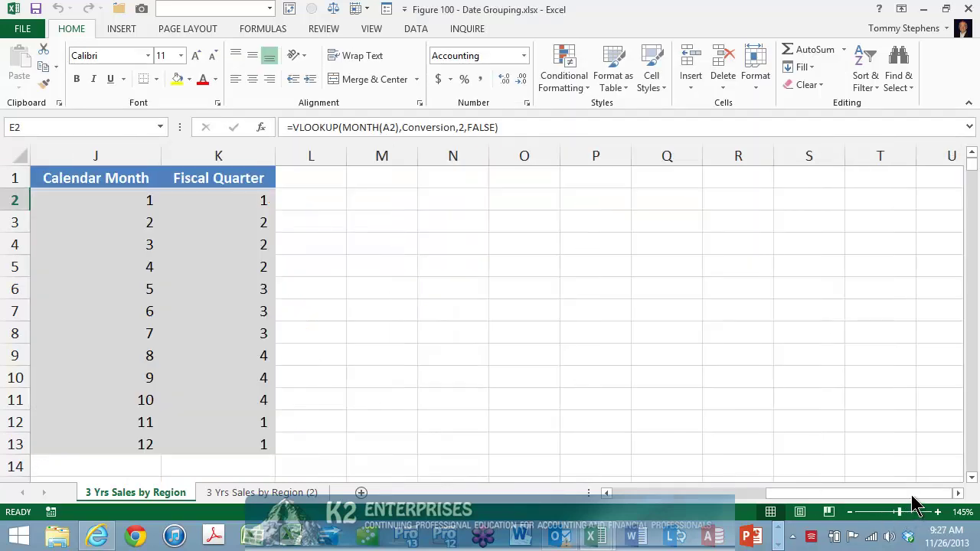
pyautogui.click(147, 208)
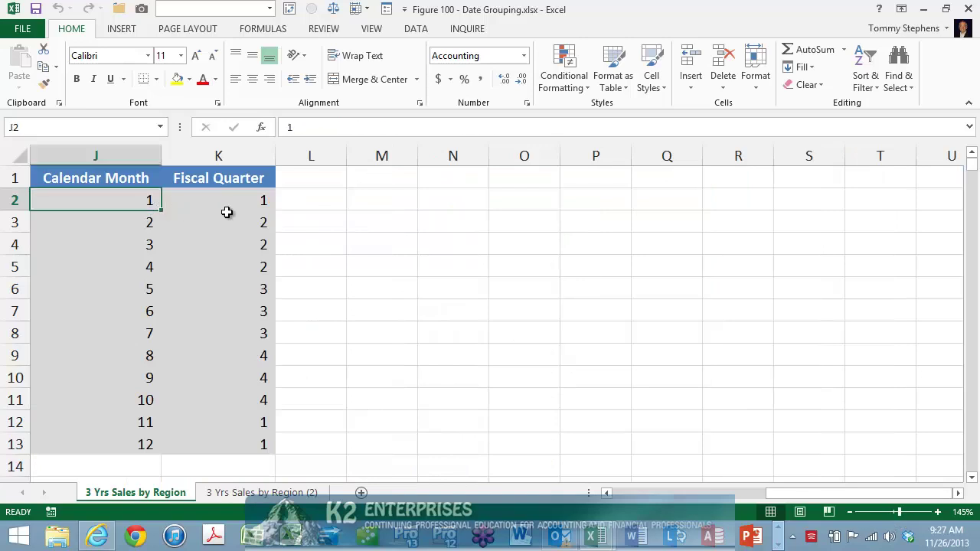
pyautogui.click(264, 206)
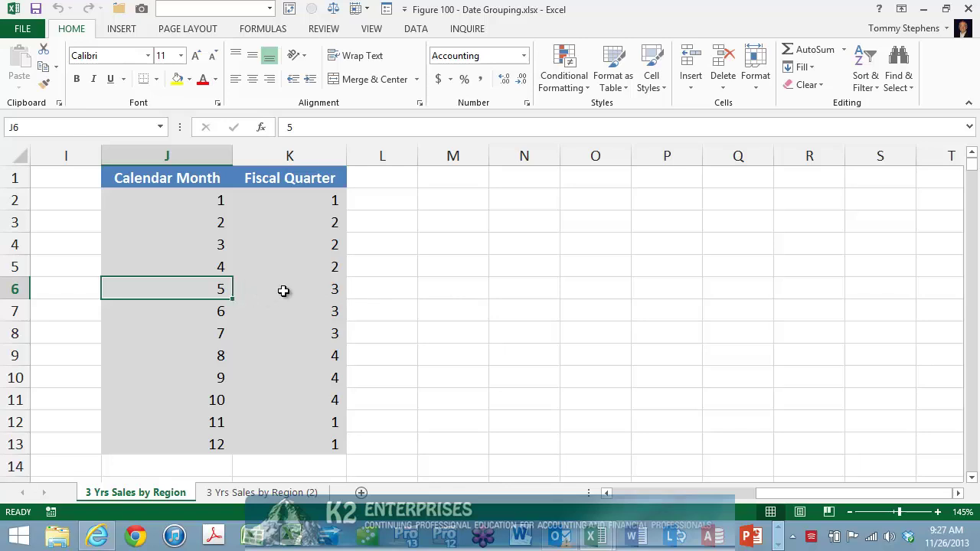
pyautogui.click(335, 291)
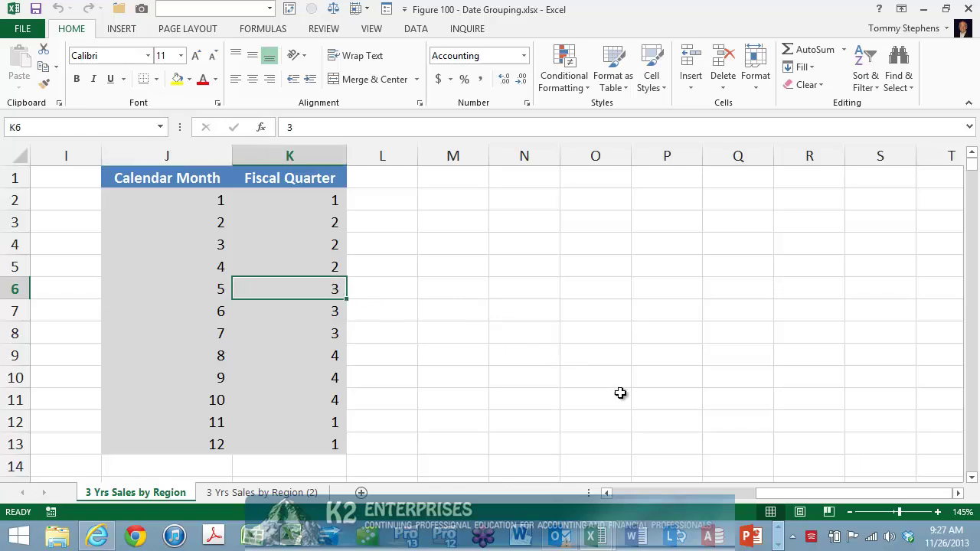
pyautogui.moveTo(772, 494); pyautogui.dragTo(626, 469)
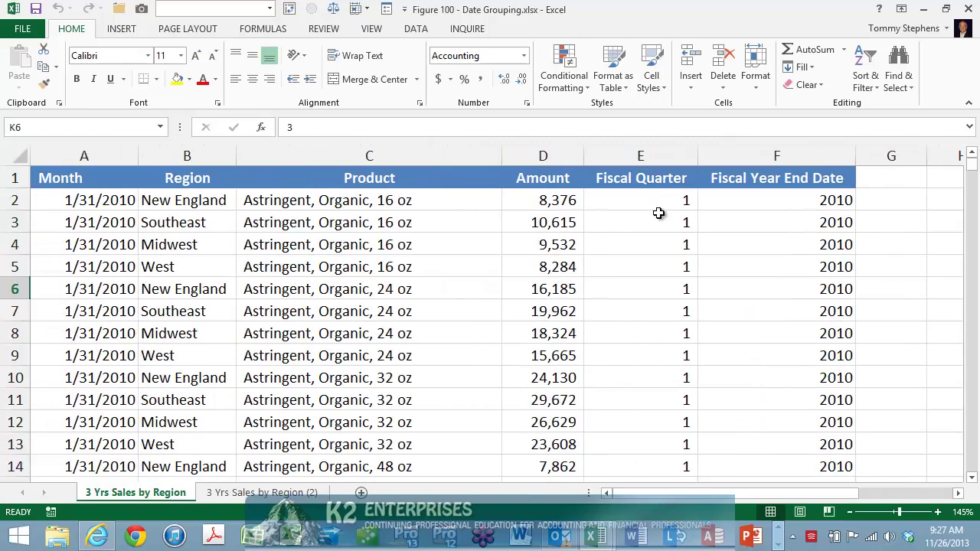
pyautogui.click(656, 202)
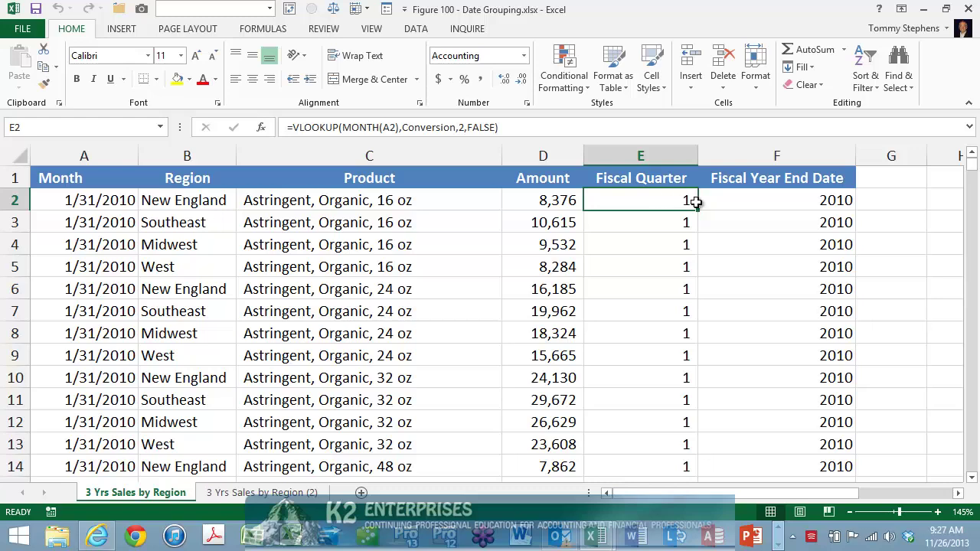
pyautogui.click(792, 202)
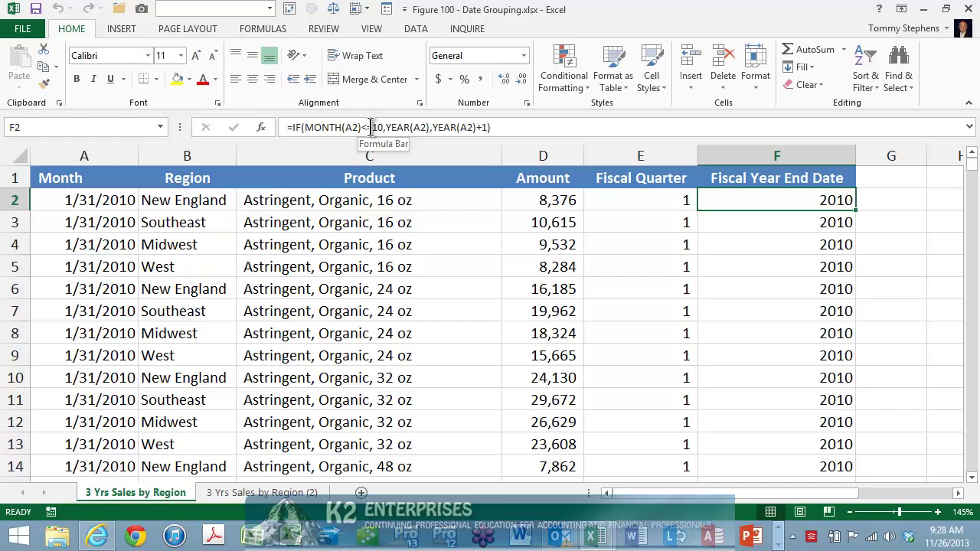
# Insert a PivotTable on a new worksheet from the sales data on the 3 Yrs Sales by Region sheet
pyautogui.click(395, 305)
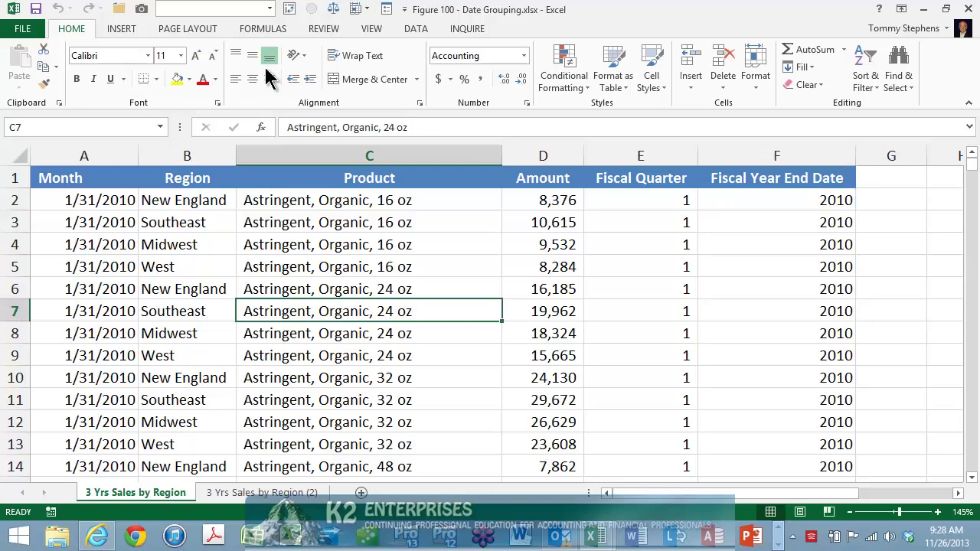
pyautogui.click(125, 29)
pyautogui.click(27, 63)
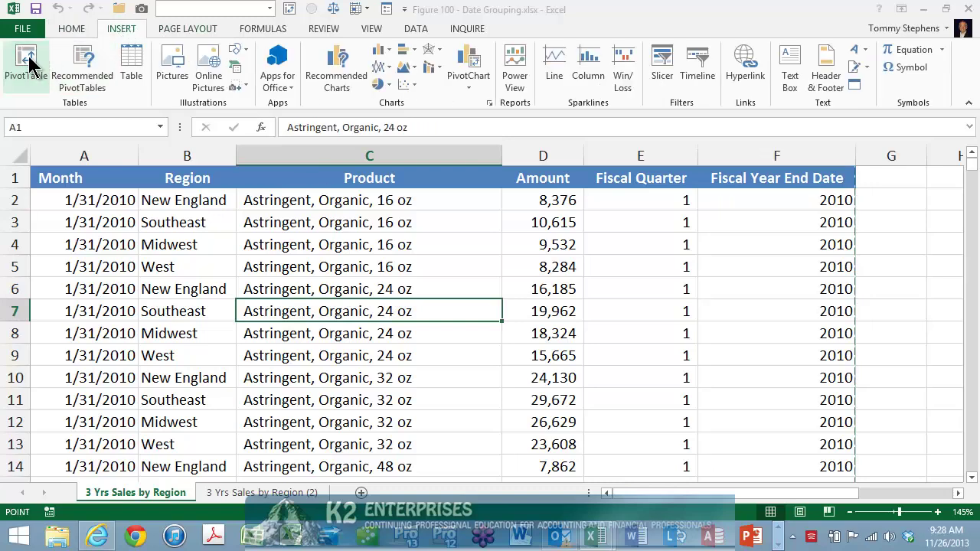
pyautogui.click(624, 356)
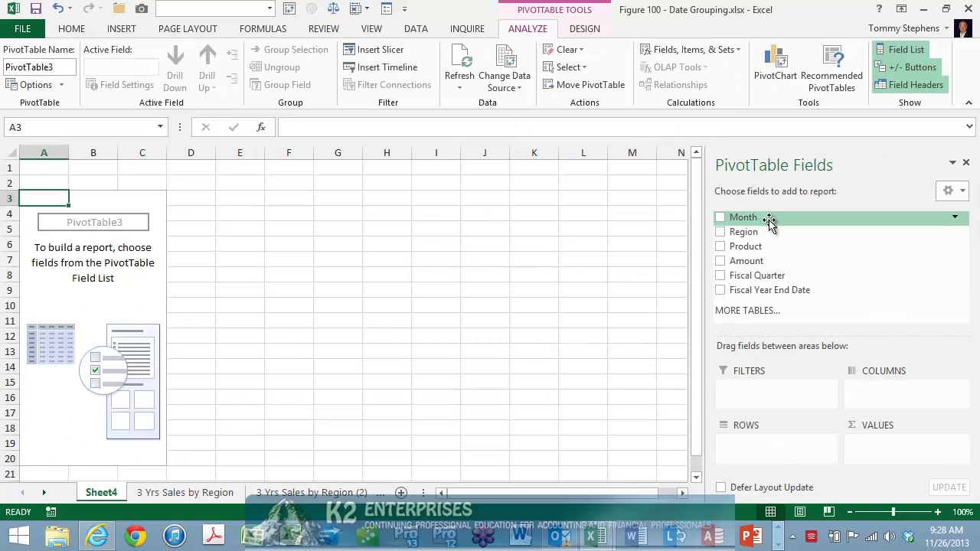
# Lay out the PivotTable with Fiscal Year End Date above Fiscal Quarter as columns, Product as rows and the sum of Amount as values
pyautogui.moveTo(795, 292); pyautogui.dragTo(881, 383)
pyautogui.moveTo(776, 278); pyautogui.dragTo(892, 408)
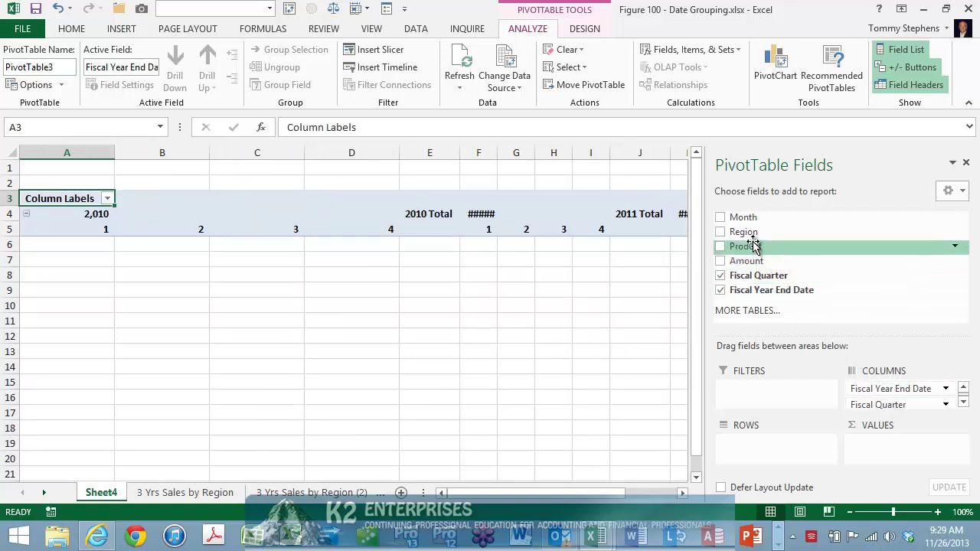
pyautogui.moveTo(745, 246); pyautogui.dragTo(900, 453)
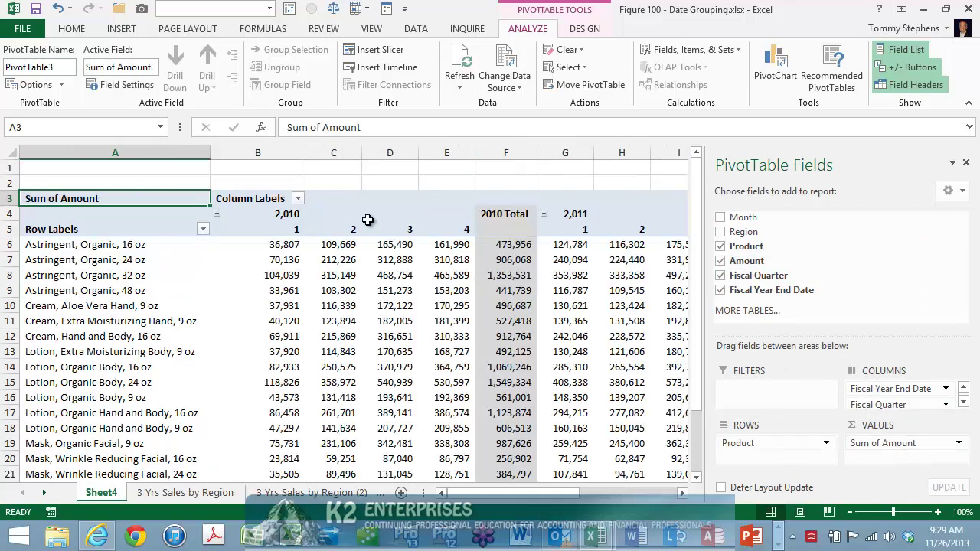
pyautogui.click(966, 162)
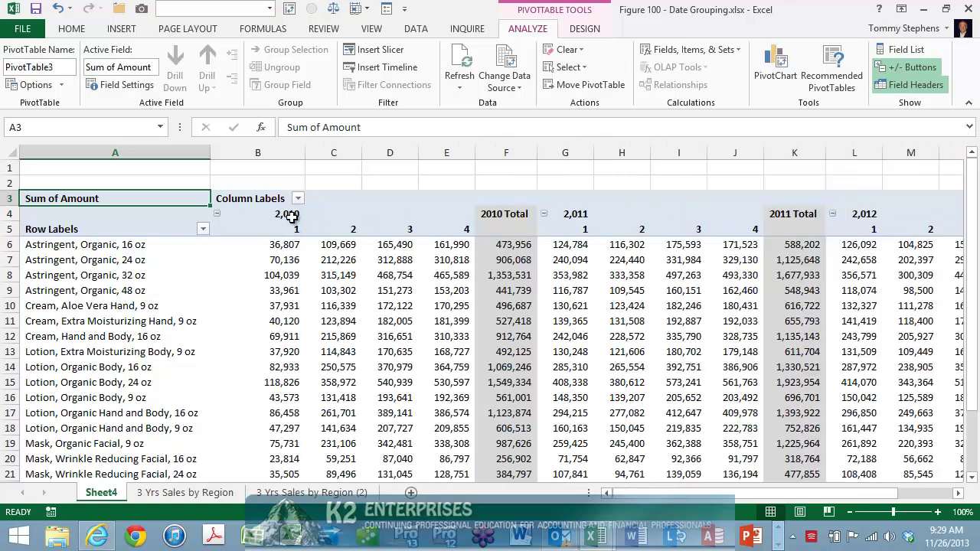
# Set the number format of the 2010 year heading in the PivotTable to General
pyautogui.click(288, 217)
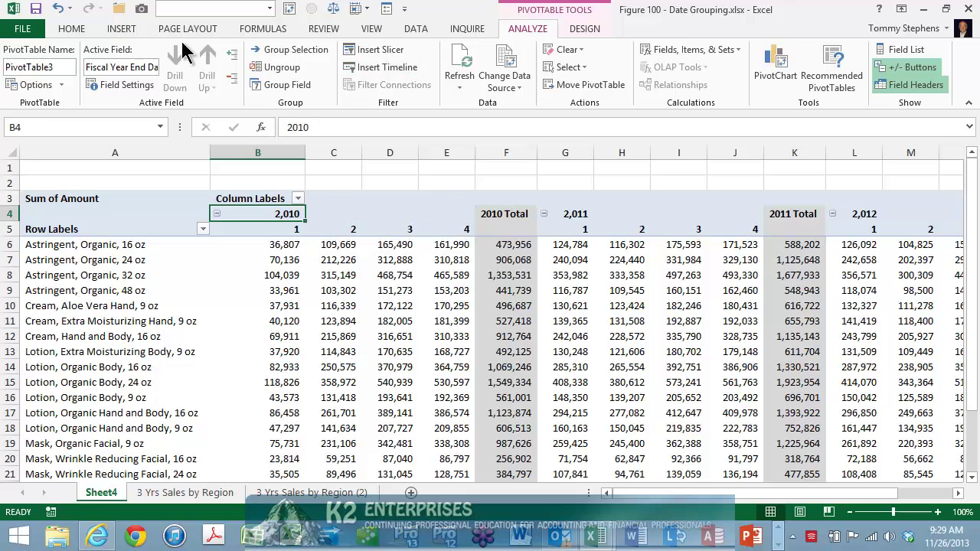
pyautogui.click(72, 30)
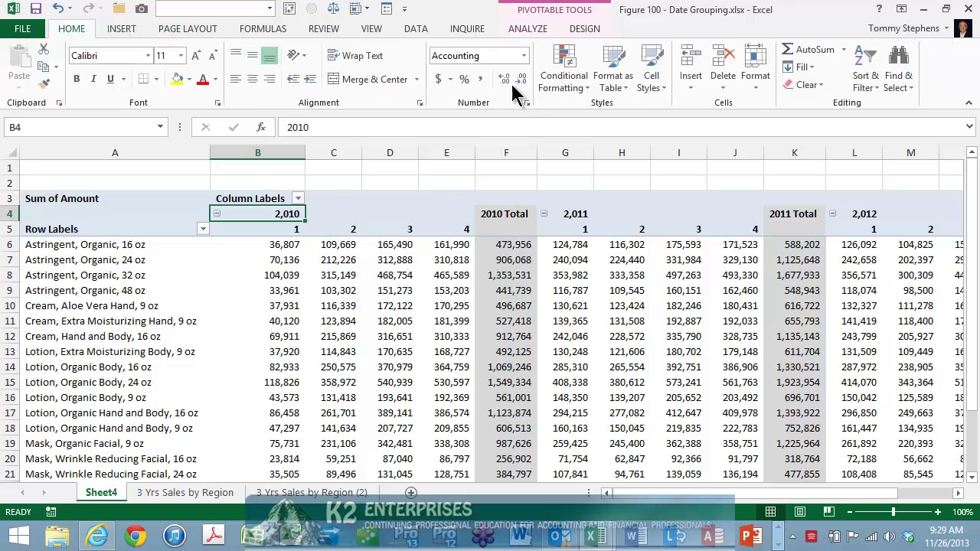
pyautogui.click(525, 56)
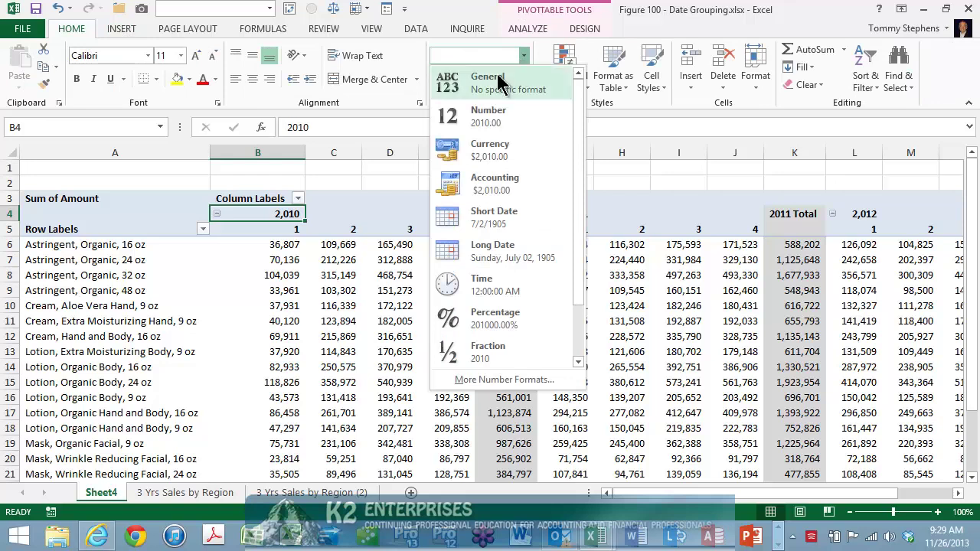
pyautogui.click(529, 77)
# Set the number format of the 2011 and 2012 year headings in the PivotTable to General
pyautogui.click(575, 214)
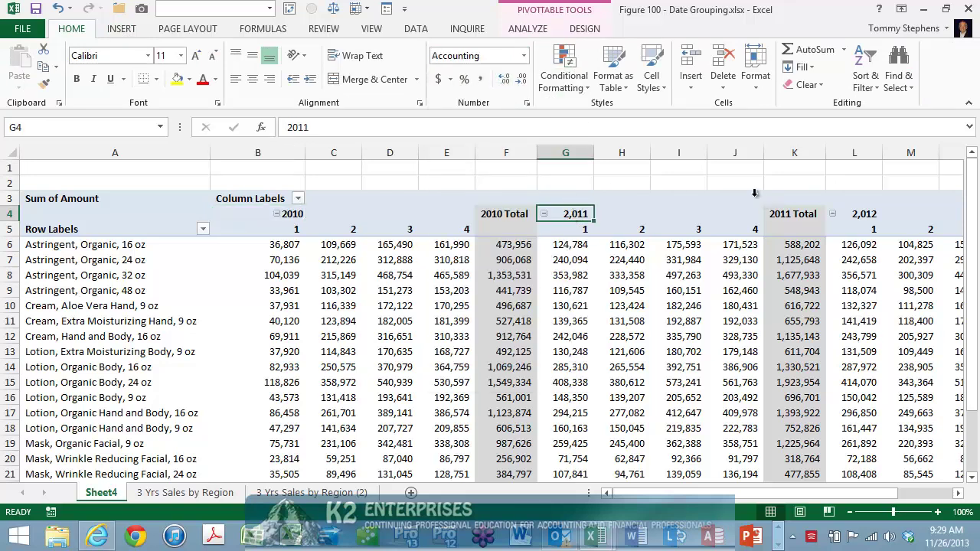
pyautogui.click(876, 216)
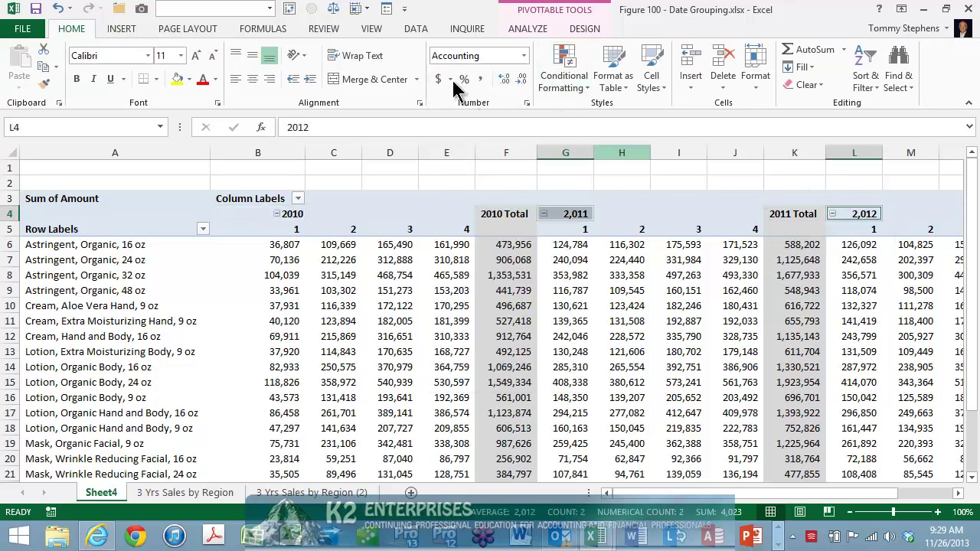
pyautogui.click(523, 56)
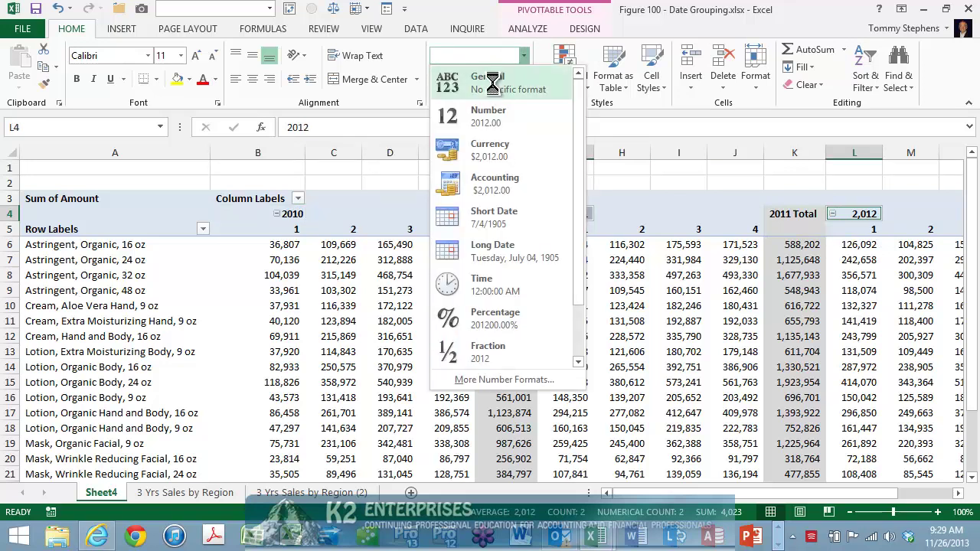
pyautogui.click(494, 79)
# Rename the PivotTable's fiscal quarter headings 1, 2, 3 and 4 as Q1, Q2, Q3 and Q4
pyautogui.click(294, 232)
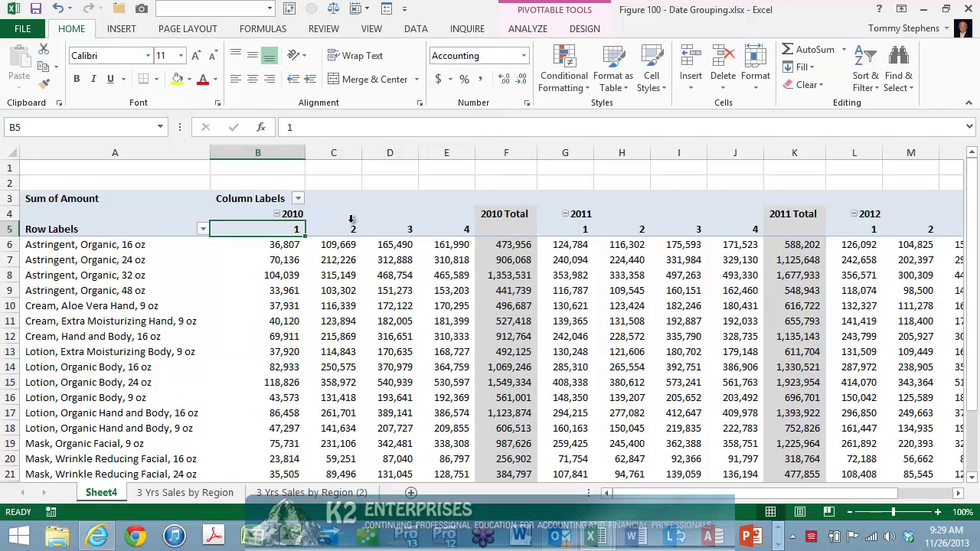
pyautogui.write('Q1')
pyautogui.press('Tab')
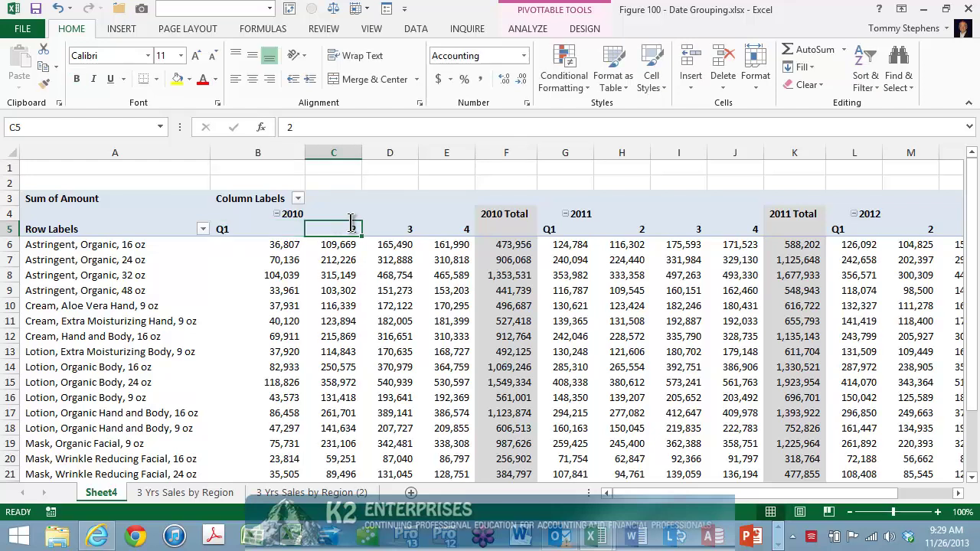
pyautogui.write('Q2')
pyautogui.press('Tab')
pyautogui.write('Q')
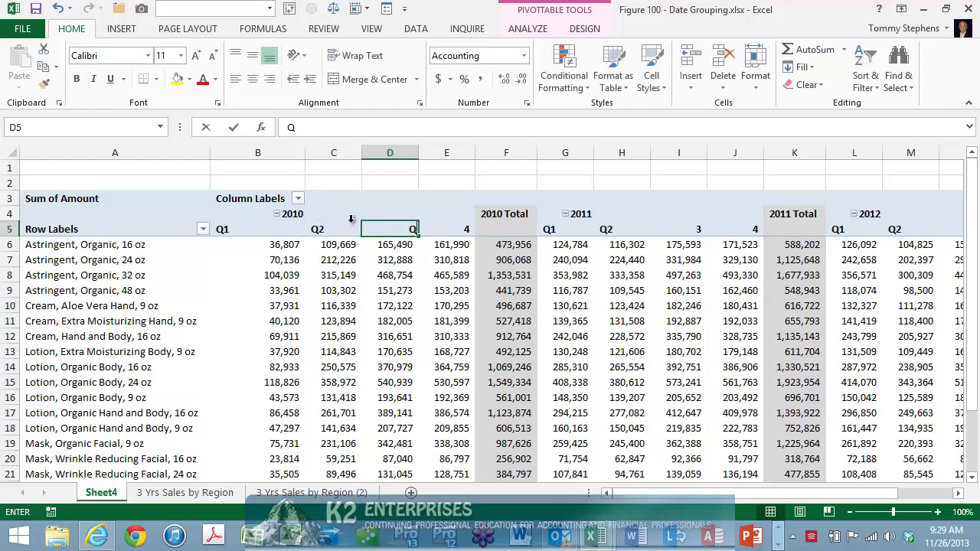
pyautogui.write('3')
pyautogui.press('Tab')
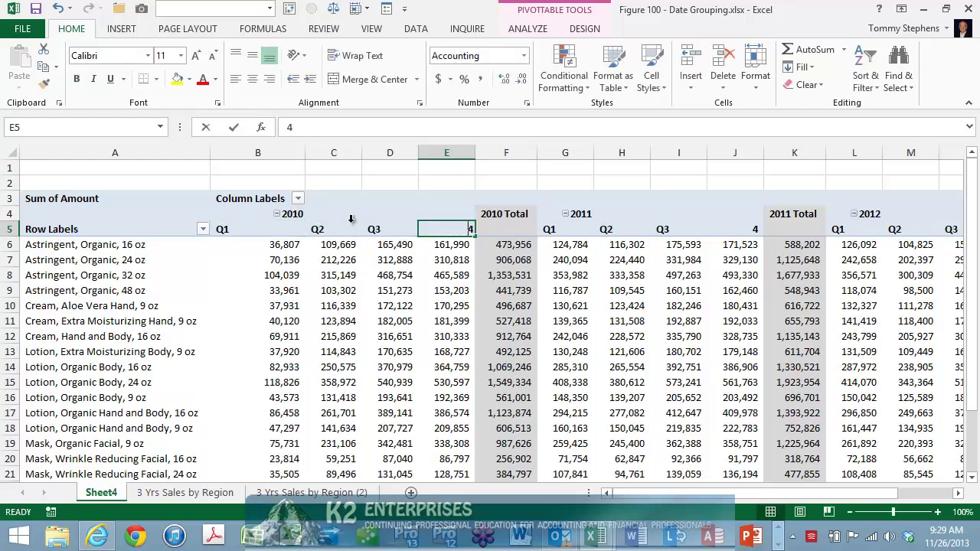
pyautogui.write('Q')
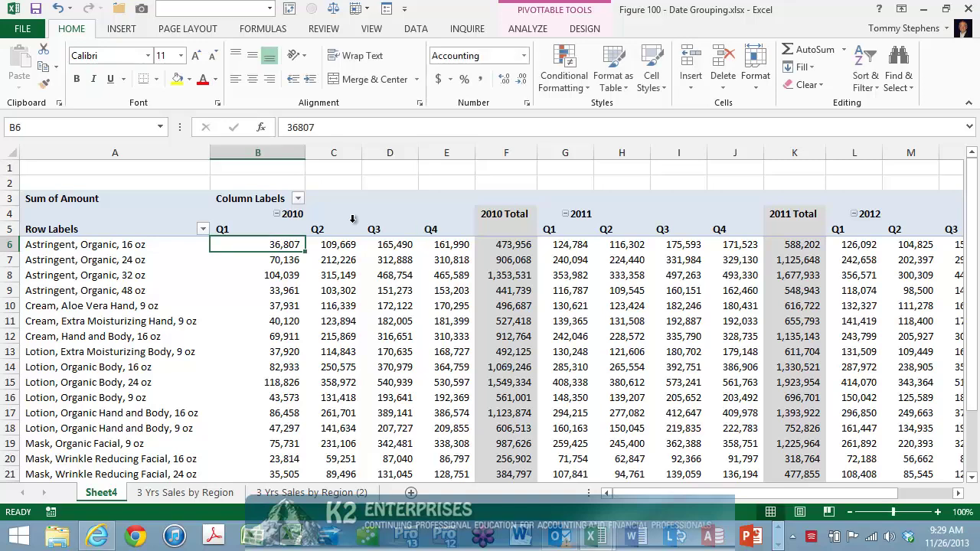
# Center the quarter headings across row 5 of the PivotTable, from the first Q1 through the 2013 column
pyautogui.click(252, 229)
pyautogui.hotkey('ctrl', 'shift', 'Right')
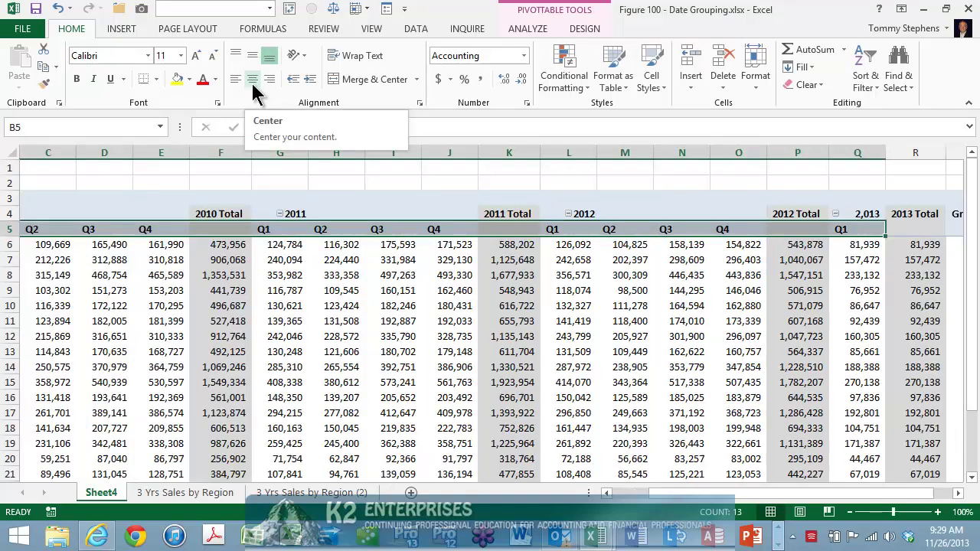
pyautogui.click(253, 79)
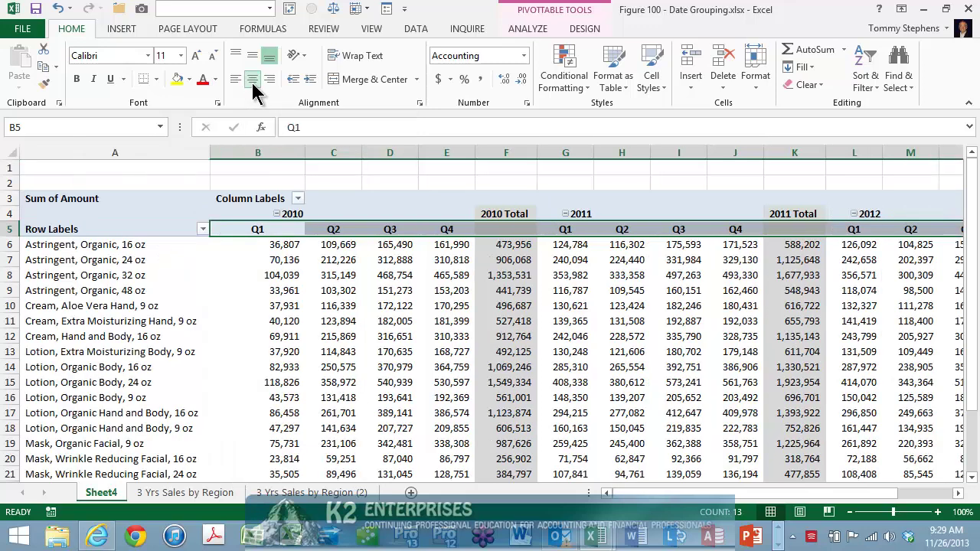